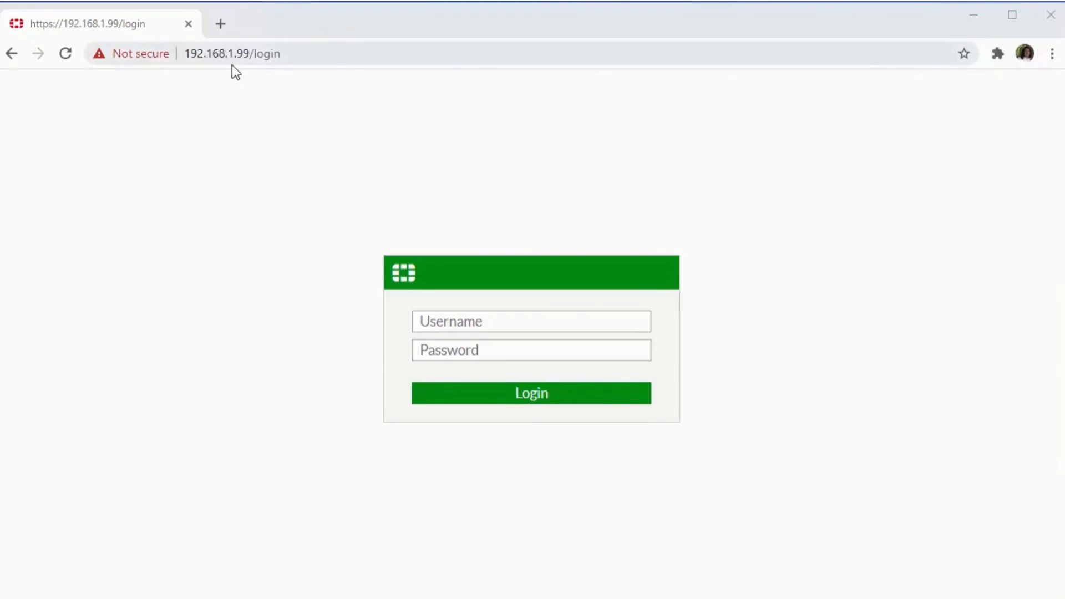
Sign in to the FortiGate as 'admin' with an empty password.
{"action": "left_click", "coordinate": [471, 321]}
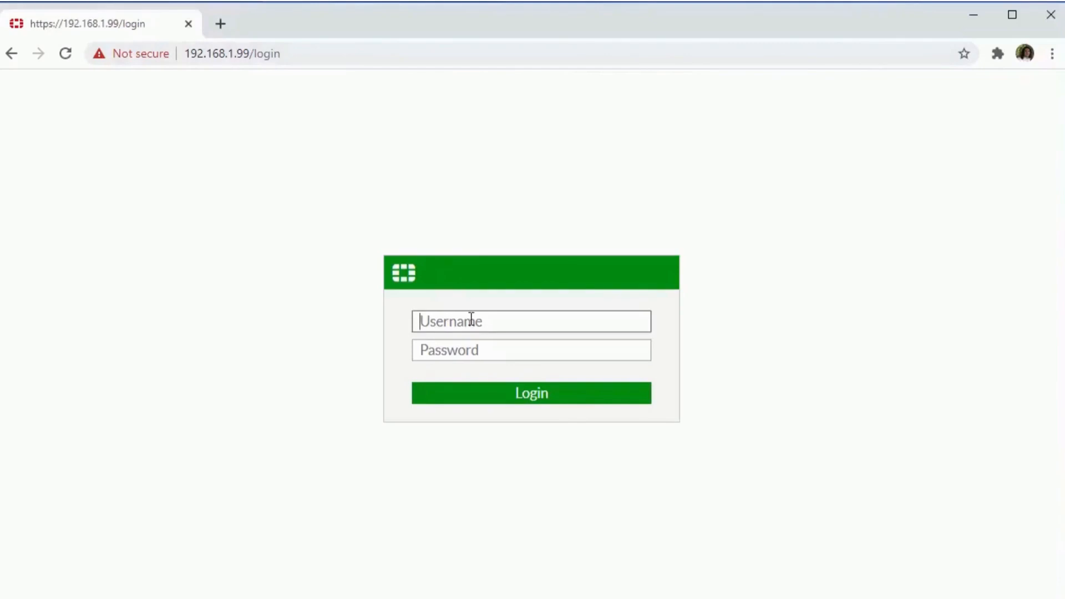
{"action": "type", "text": "admin"}
{"action": "left_click", "coordinate": [587, 402]}
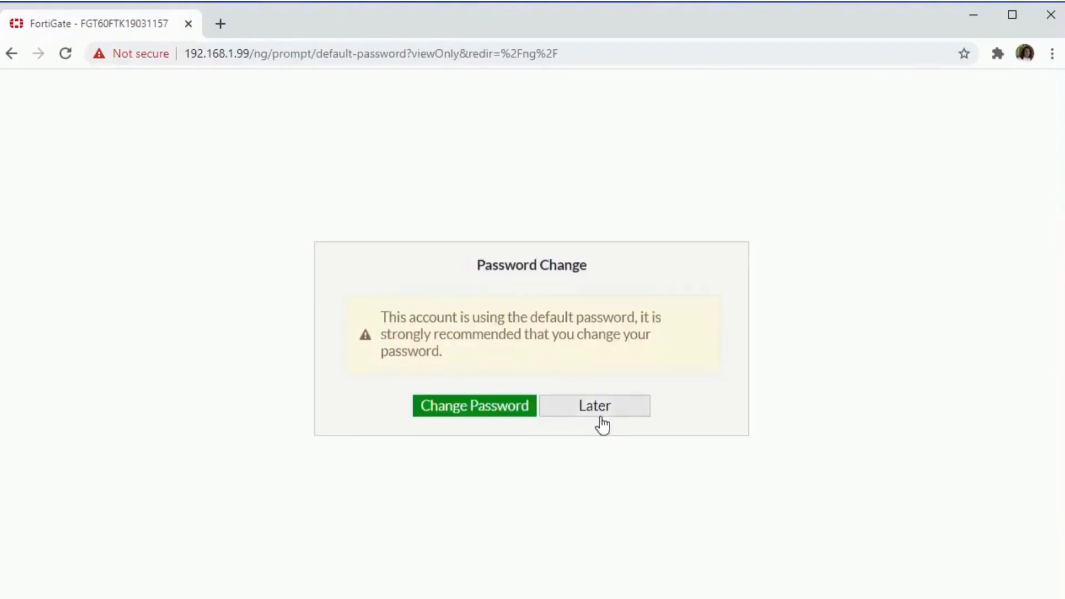
Replace the default admin password with a new password, entered and confirmed.
{"action": "left_click", "coordinate": [474, 412]}
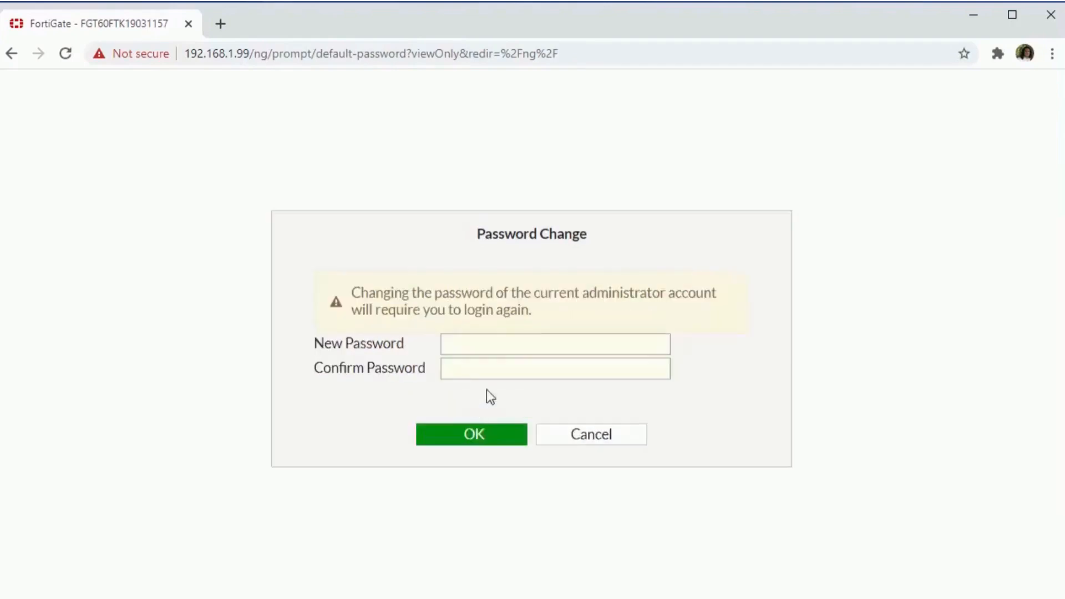
{"action": "left_click", "coordinate": [502, 342]}
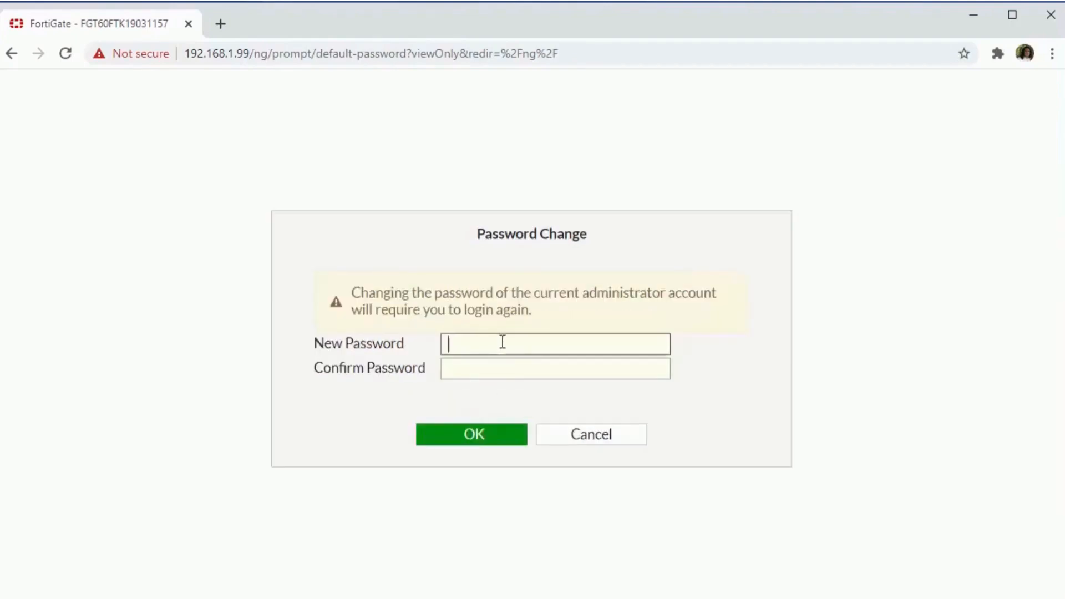
{"action": "type", "text": "•••••••••••••"}
{"action": "key", "text": "Tab"}
{"action": "type", "text": "••••"}
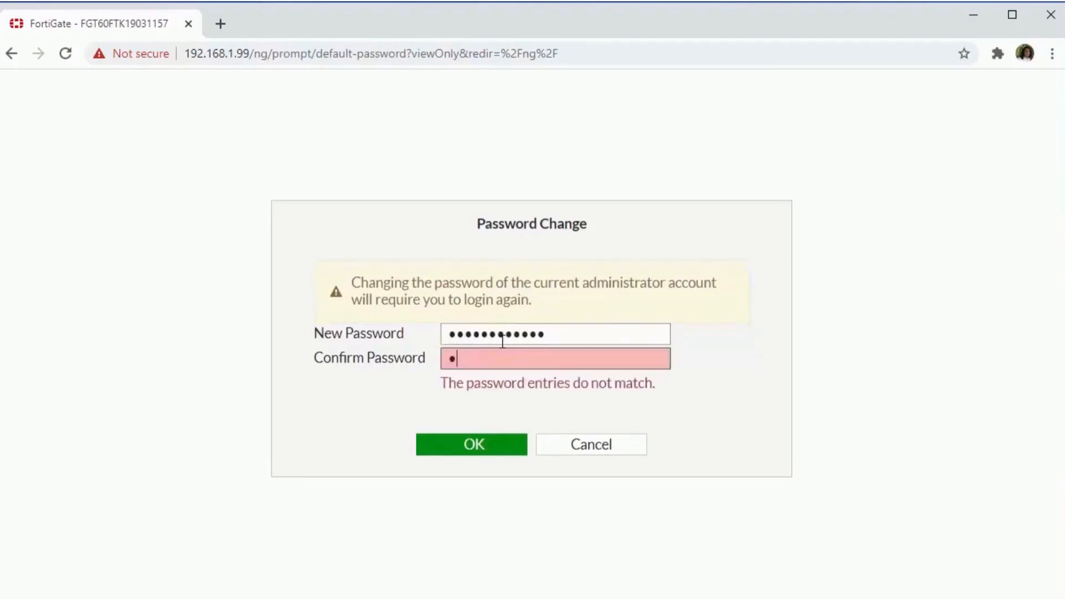
{"action": "type", "text": "•••••••••"}
{"action": "left_click", "coordinate": [493, 443]}
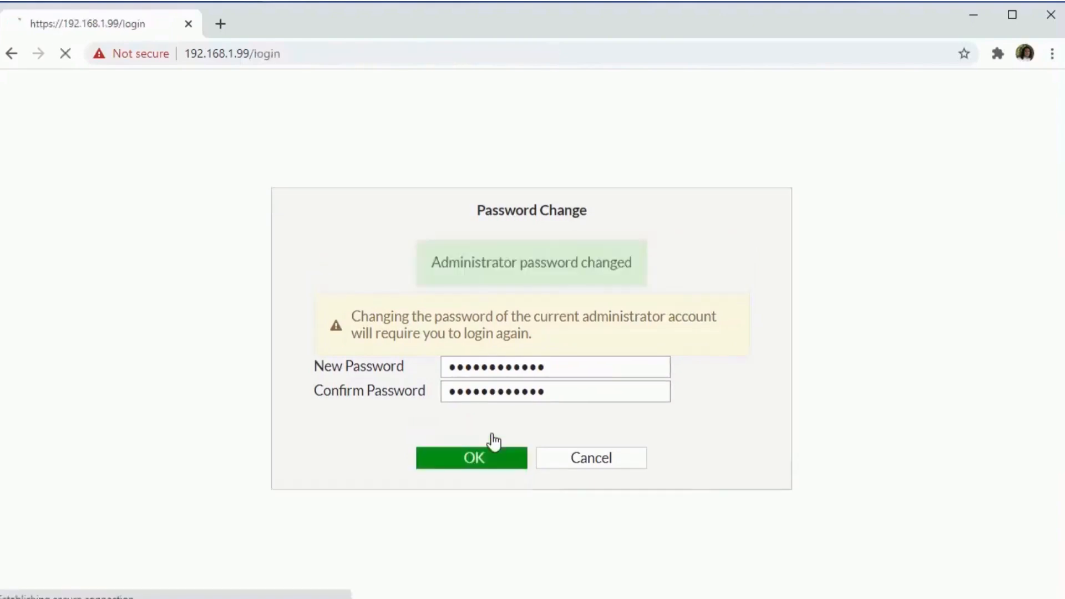
Log back in as 'admin' with the new password and postpone FortiCare registration.
{"action": "type", "text": "admin"}
{"action": "key", "text": "Tab"}
{"action": "type", "text": "************"}
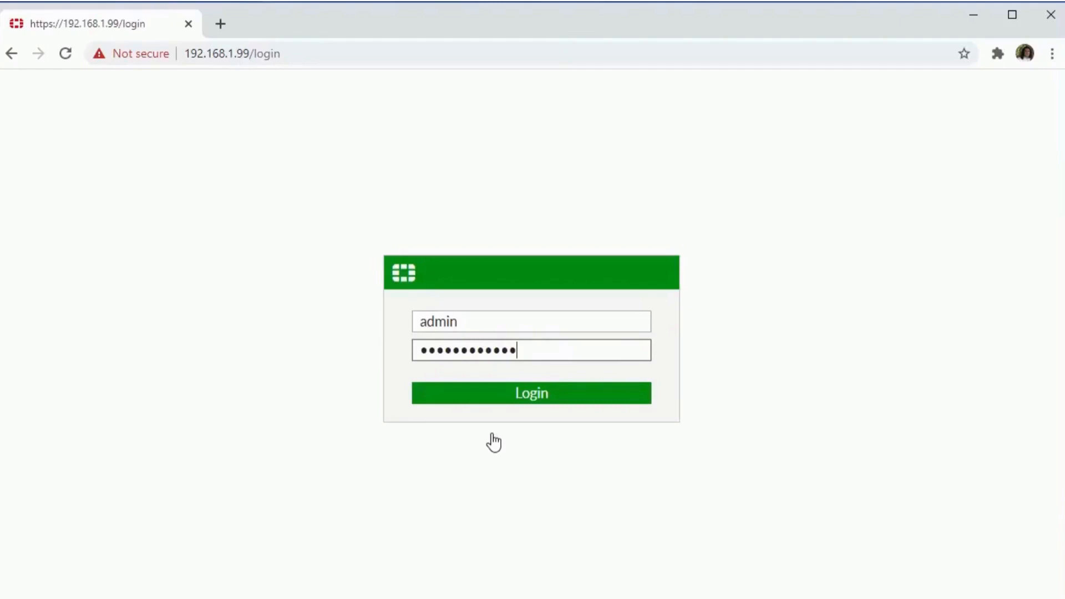
{"action": "key", "text": "Return"}
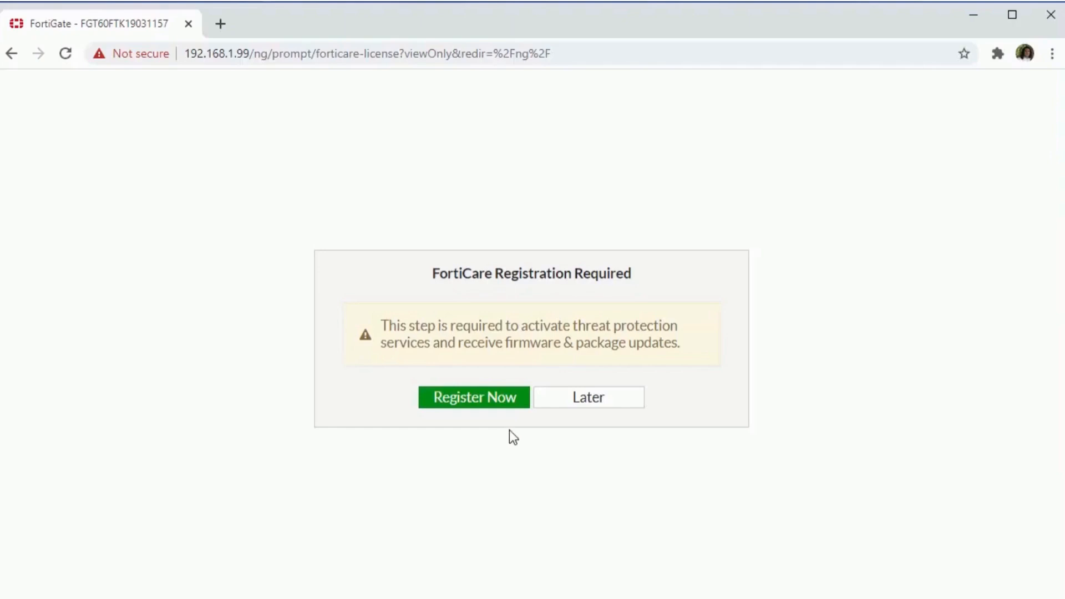
{"action": "left_click", "coordinate": [584, 415]}
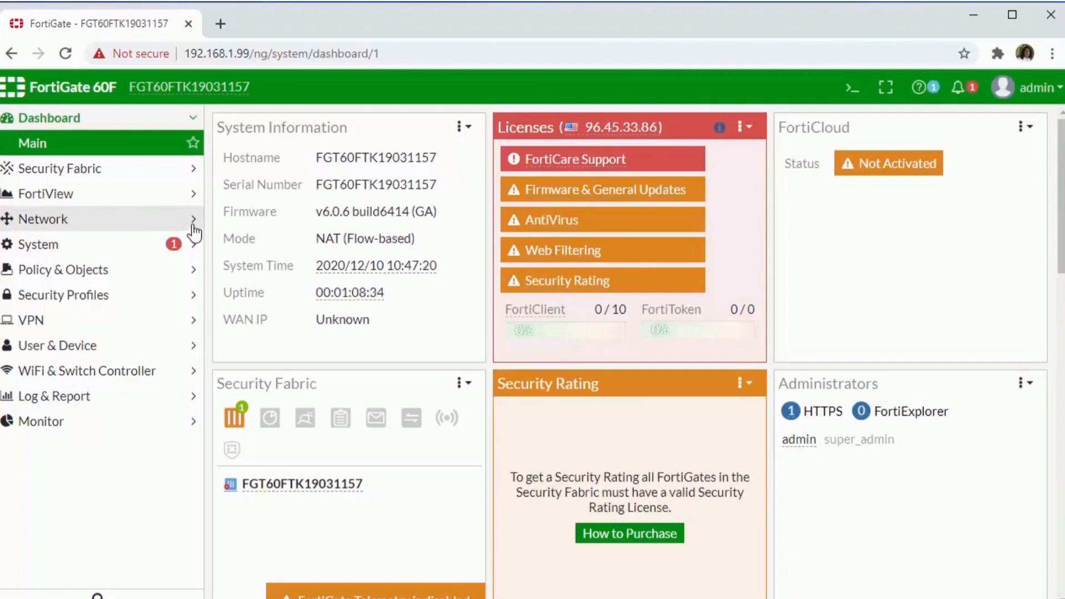
Open the wan1 Edit Interface page from Network > Interfaces.
{"action": "left_click", "coordinate": [193, 226]}
{"action": "left_click", "coordinate": [60, 223]}
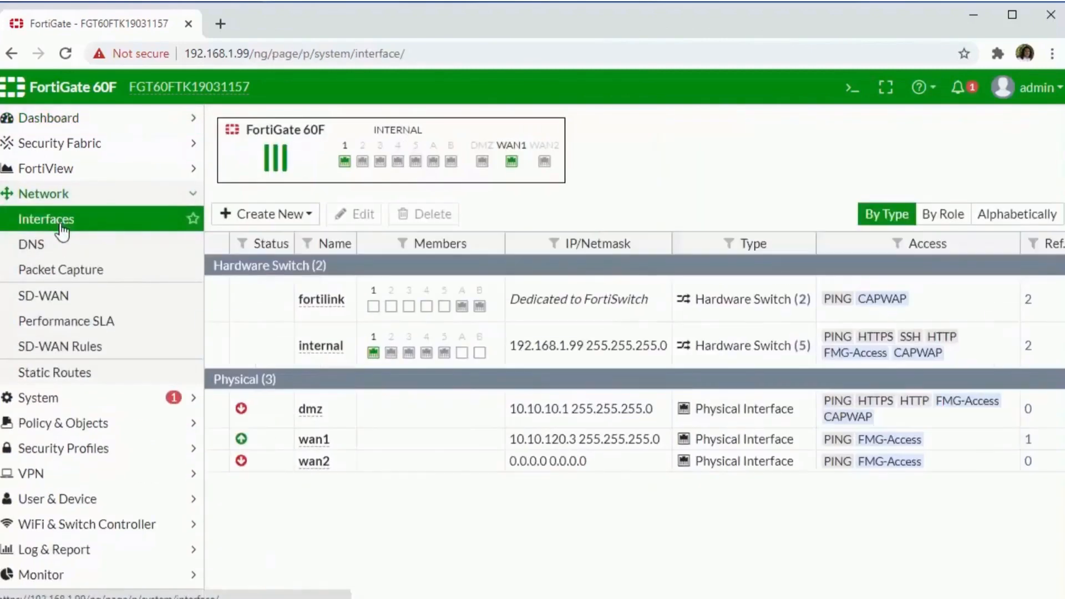
{"action": "left_click", "coordinate": [307, 444]}
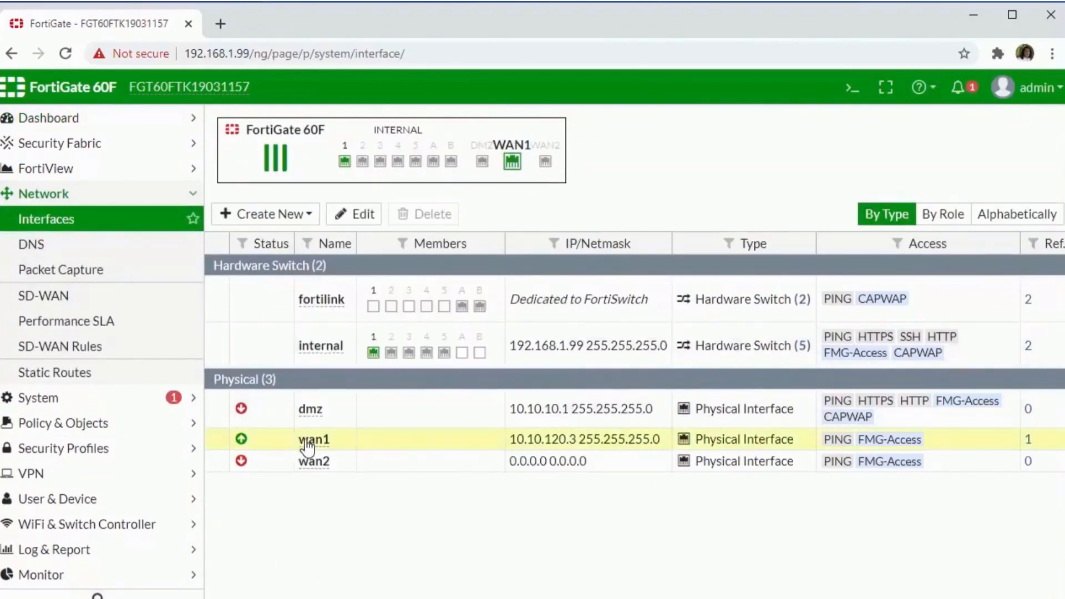
{"action": "left_click", "coordinate": [377, 217]}
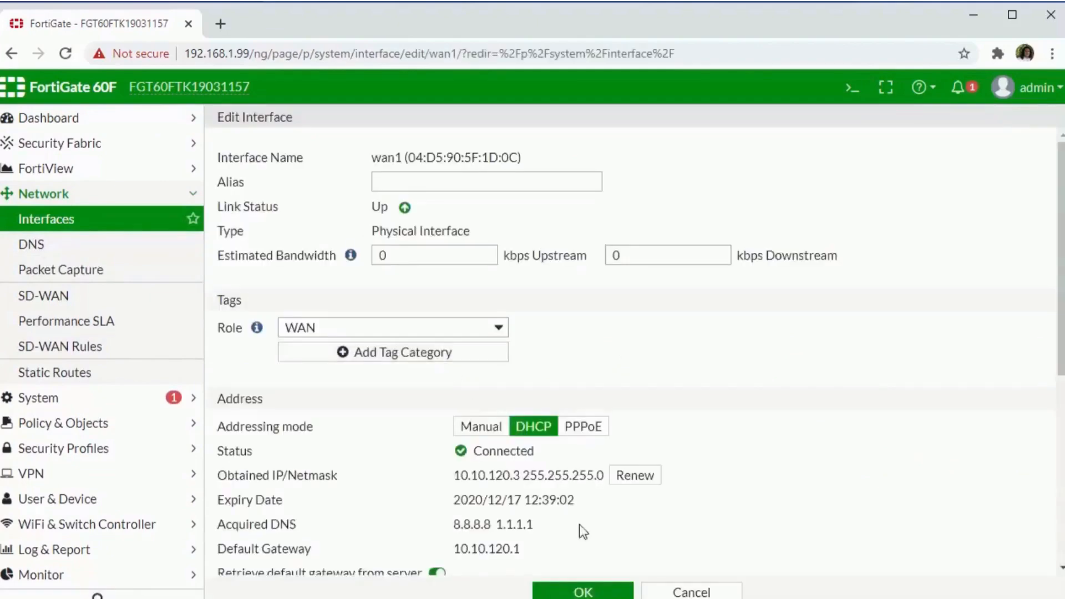
{"action": "left_click", "coordinate": [695, 593]}
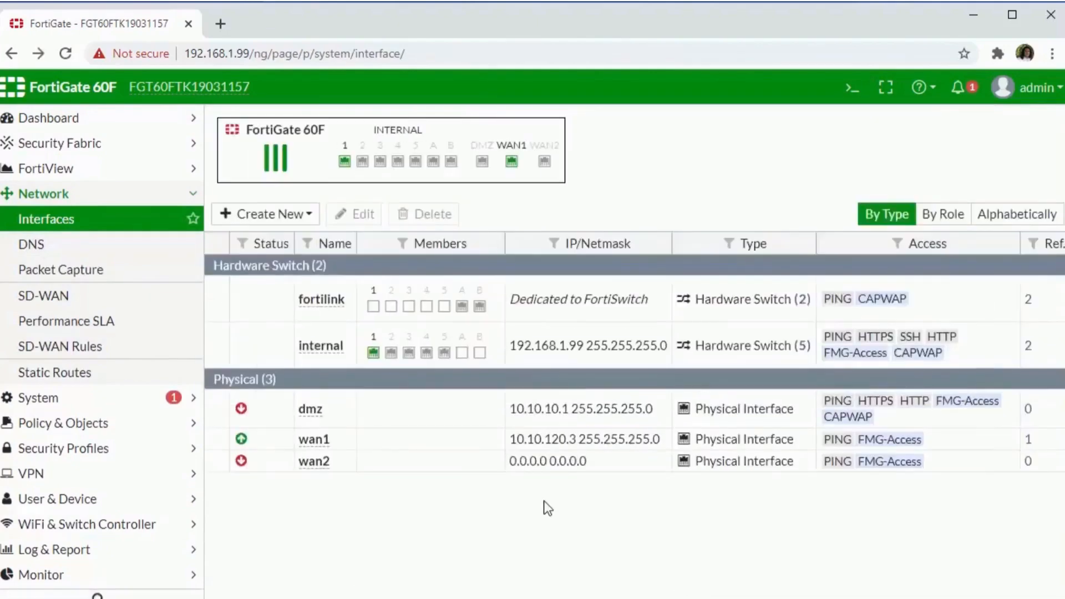
{"action": "double_click", "coordinate": [322, 441]}
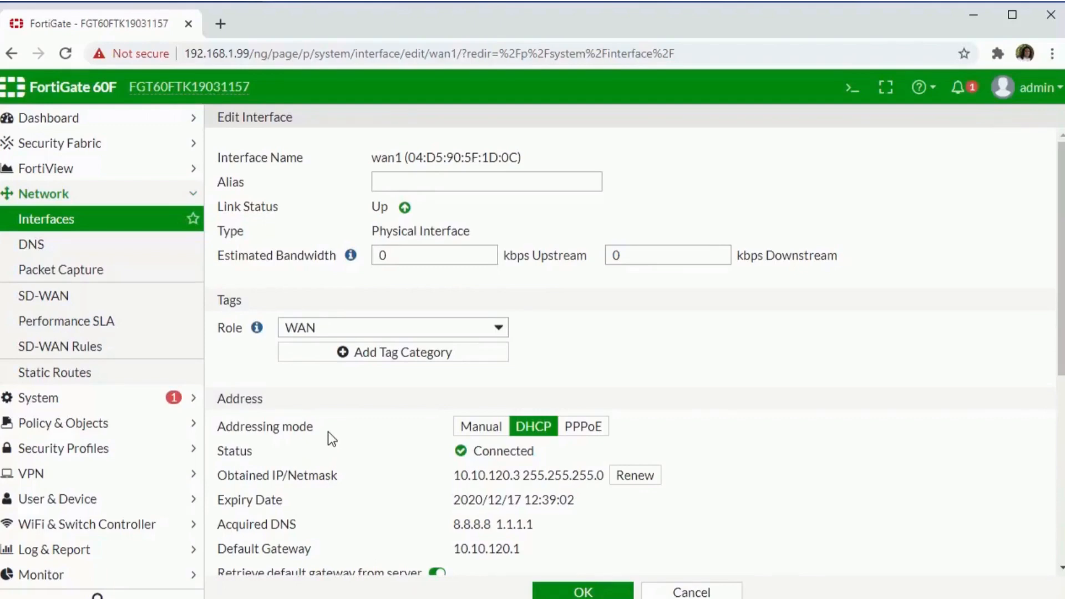
Toggle wan1 to Manual and back to DHCP, then give it the alias 'Spectrum'.
{"action": "left_click", "coordinate": [483, 431]}
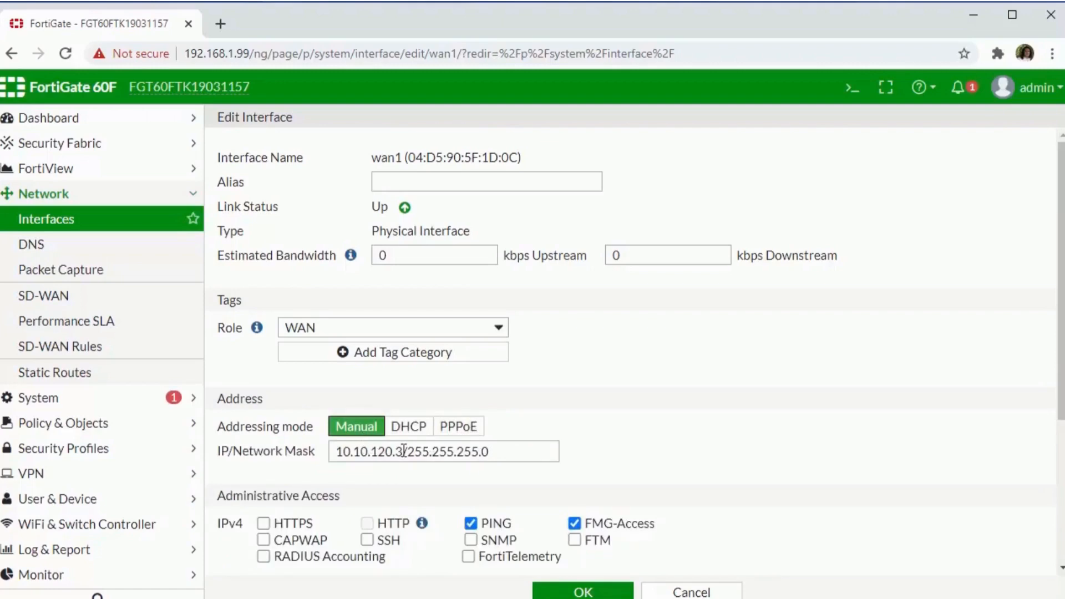
{"action": "left_click", "coordinate": [408, 426]}
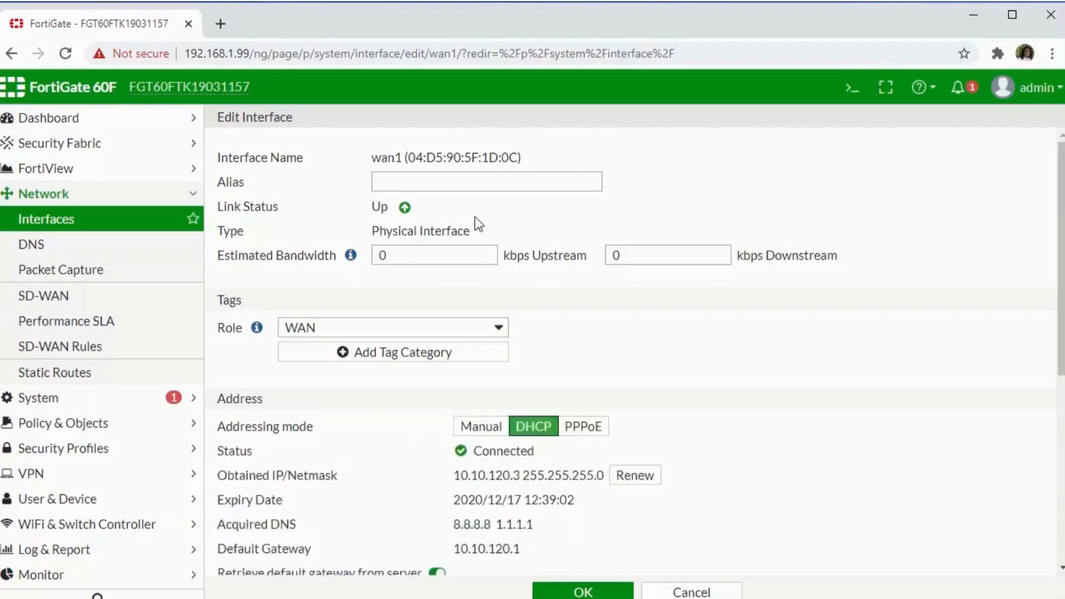
{"action": "left_click", "coordinate": [472, 182]}
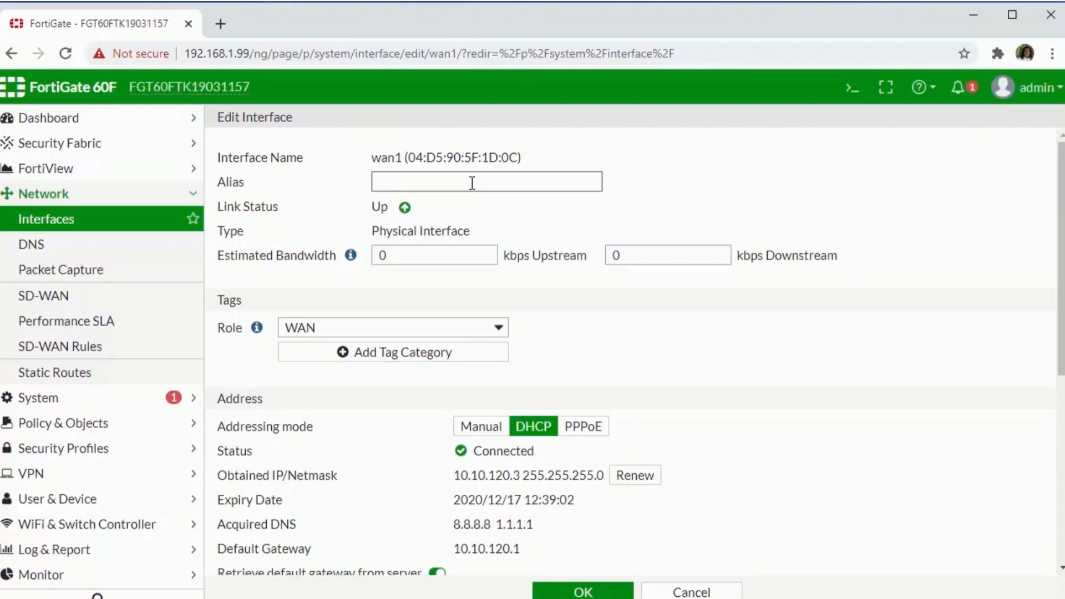
{"action": "type", "text": "Spectrum"}
Point out the DHCP default gateway 10.10.120.1, then switch wan1 to Manual addressing.
{"action": "scroll", "coordinate": [497, 327], "scroll_direction": "down", "scroll_amount": 2}
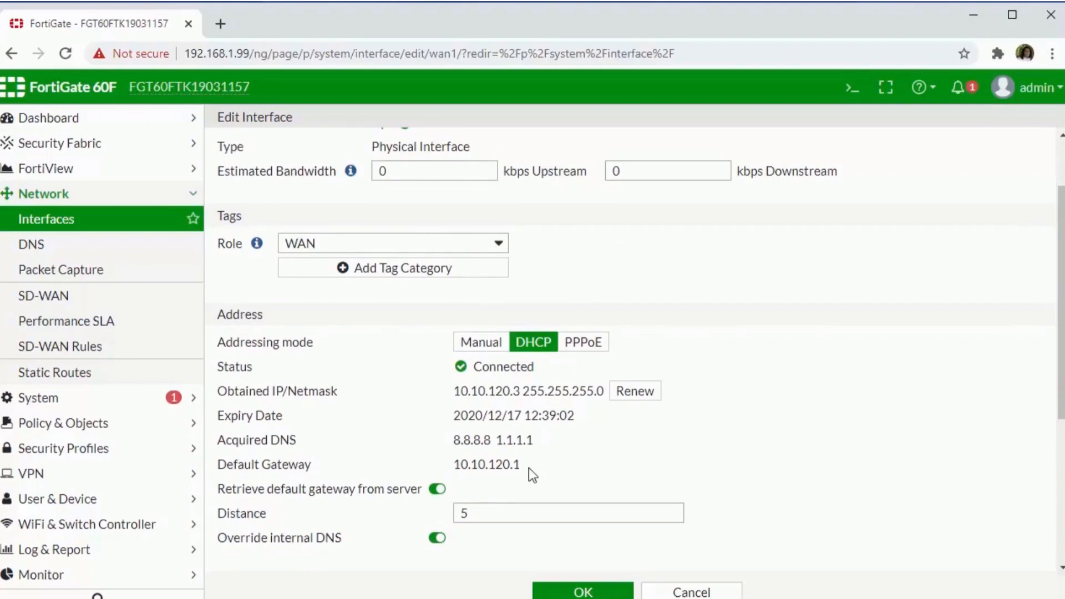
{"action": "left_click_drag", "start_coordinate": [528, 468], "coordinate": [443, 470]}
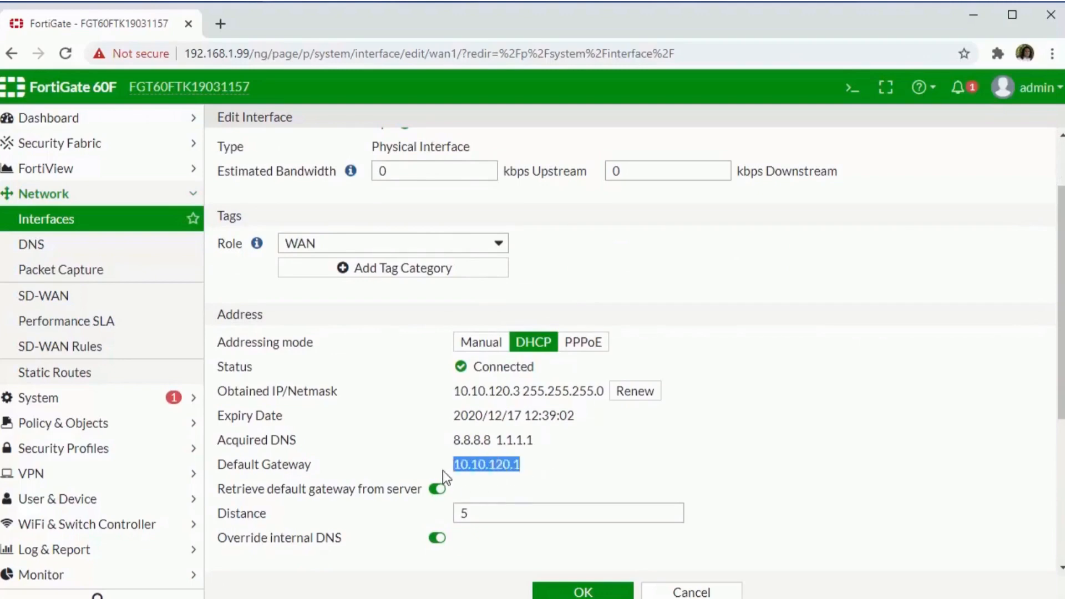
{"action": "left_click", "coordinate": [534, 466]}
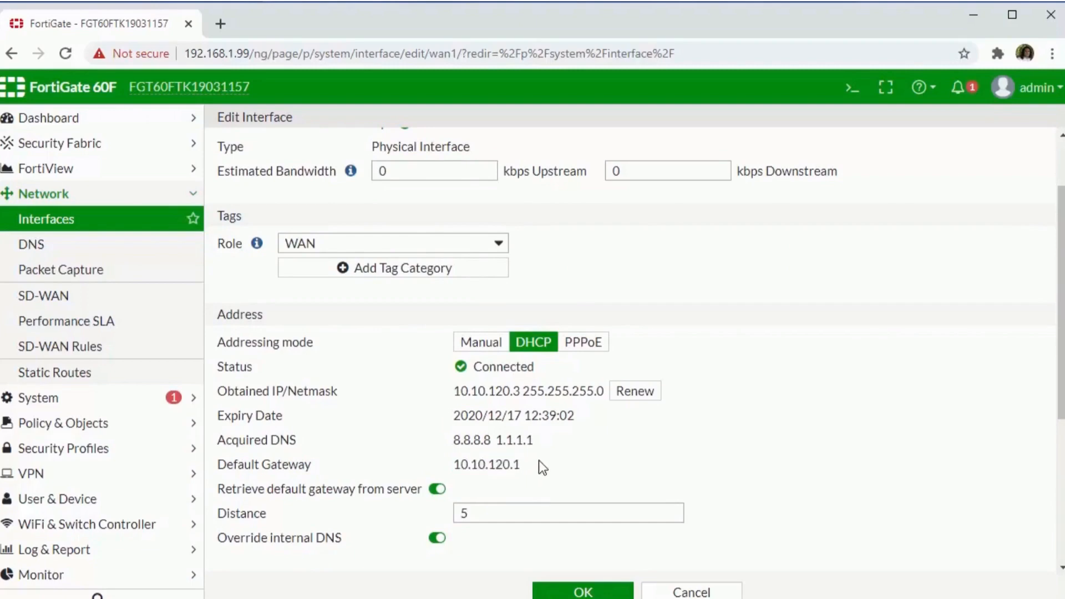
{"action": "left_click_drag", "start_coordinate": [539, 462], "coordinate": [454, 467]}
{"action": "left_click", "coordinate": [564, 453]}
{"action": "left_click", "coordinate": [482, 342]}
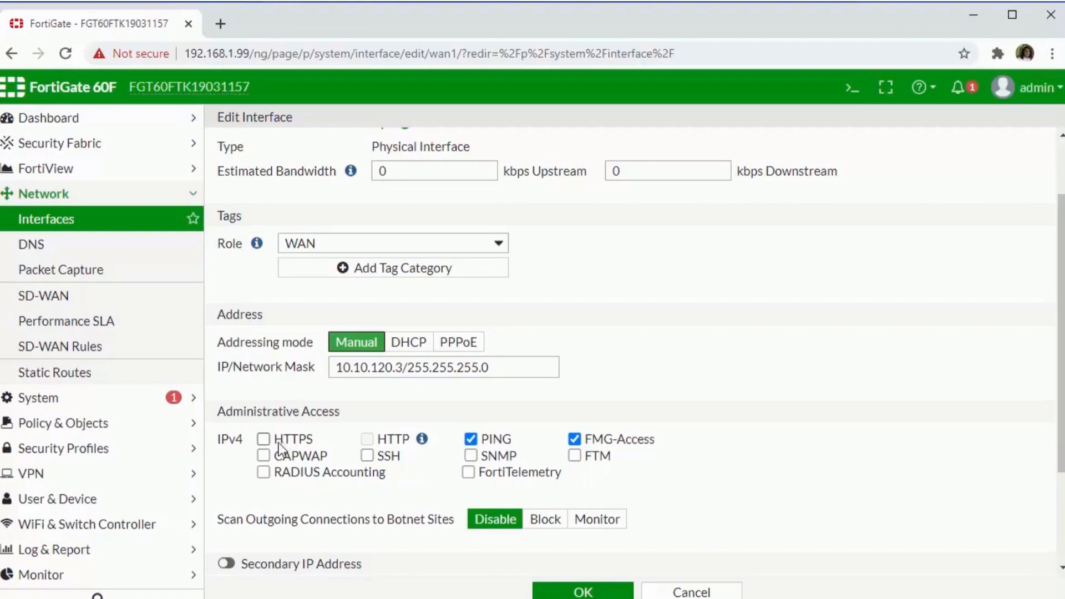
Set wan1 back to DHCP and save the interface.
{"action": "left_click", "coordinate": [395, 343]}
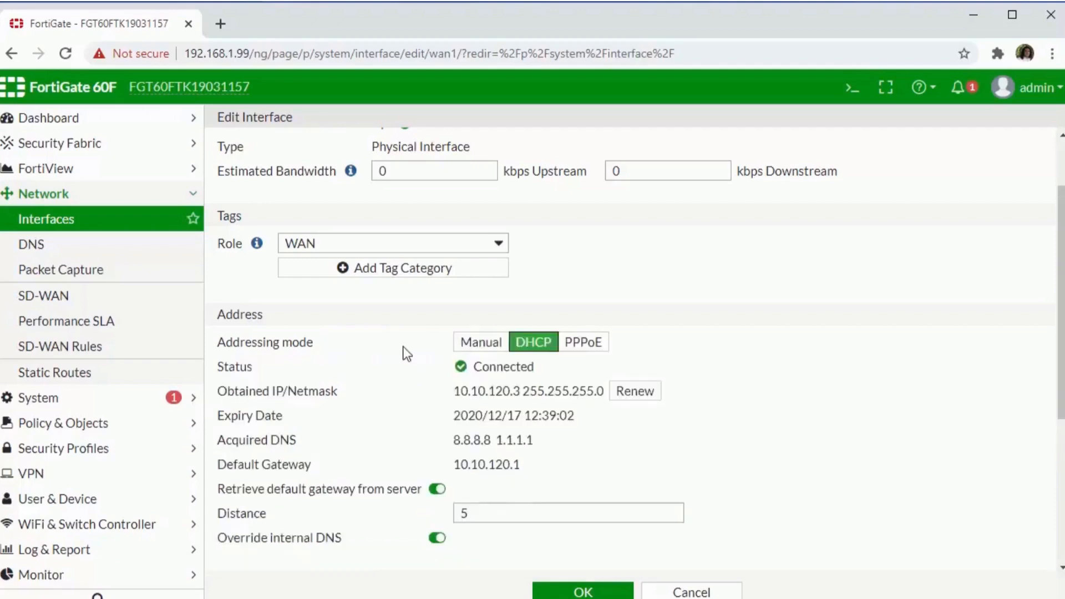
{"action": "left_click", "coordinate": [565, 593]}
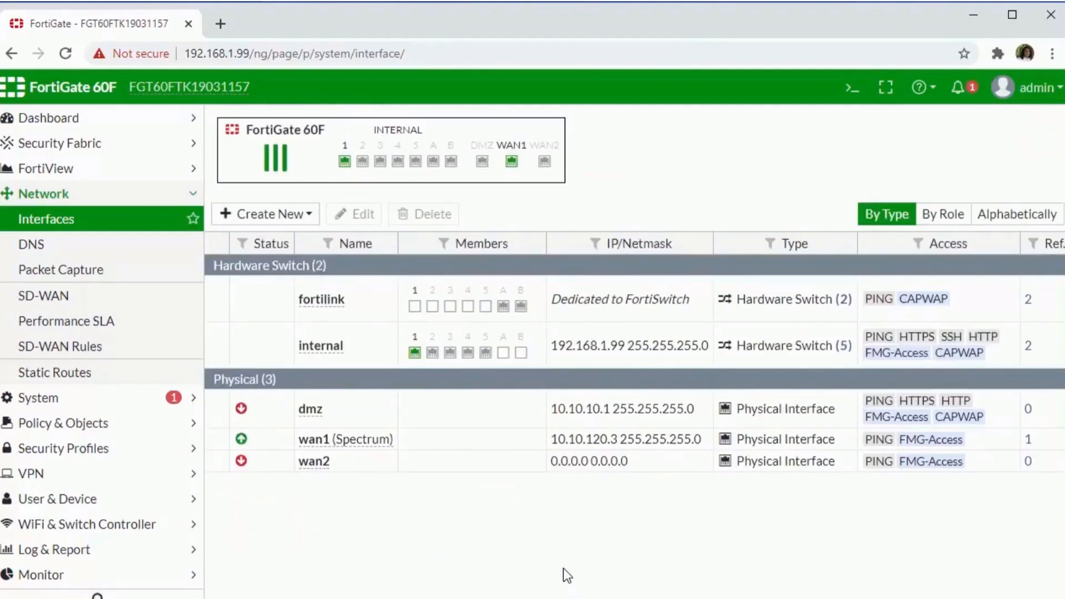
Create a static route 0.0.0.0/0.0.0.0 via gateway 10.10.120.1 on Spectrum (wan1).
{"action": "left_click", "coordinate": [103, 379]}
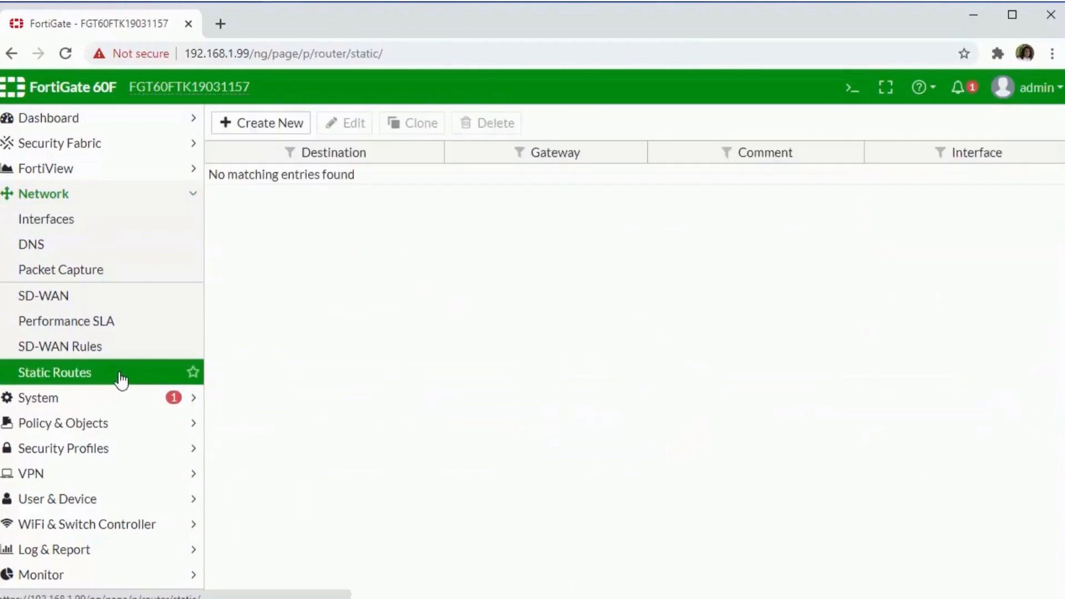
{"action": "left_click", "coordinate": [266, 138]}
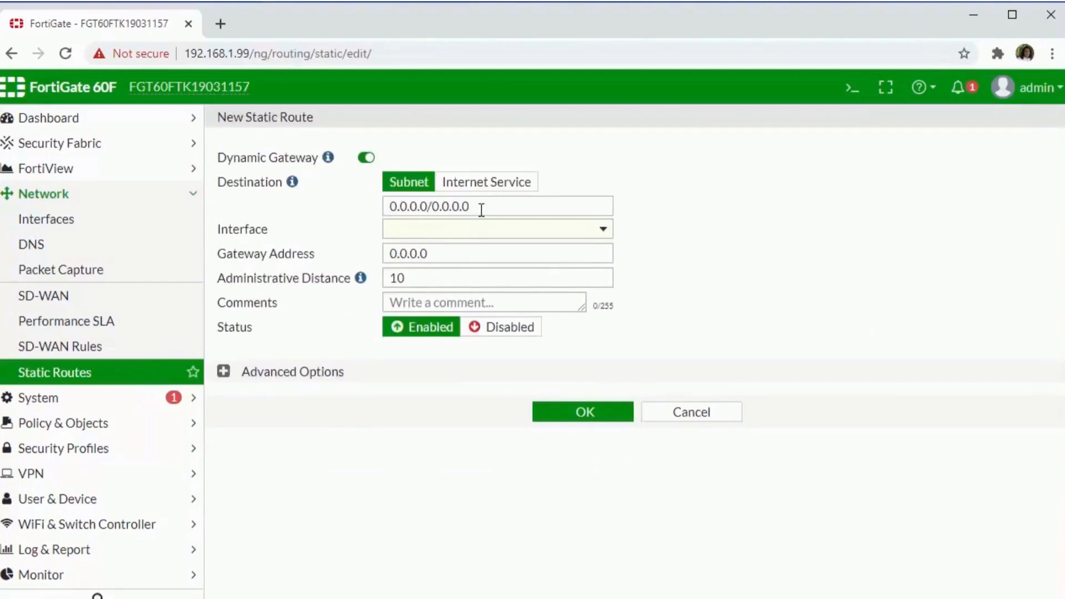
{"action": "left_click_drag", "start_coordinate": [481, 210], "coordinate": [388, 209]}
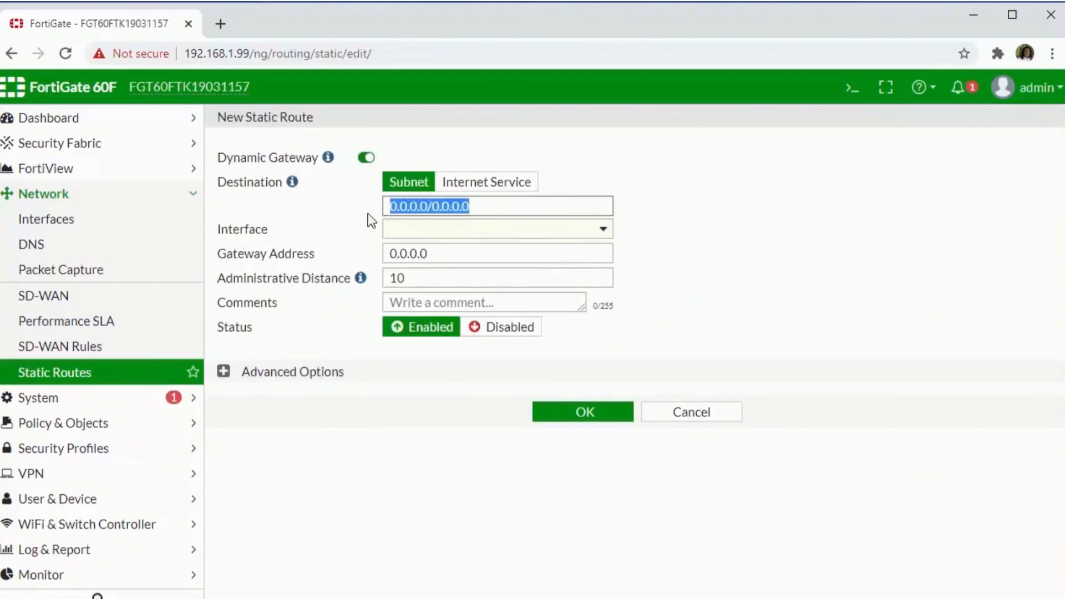
{"action": "left_click", "coordinate": [367, 213]}
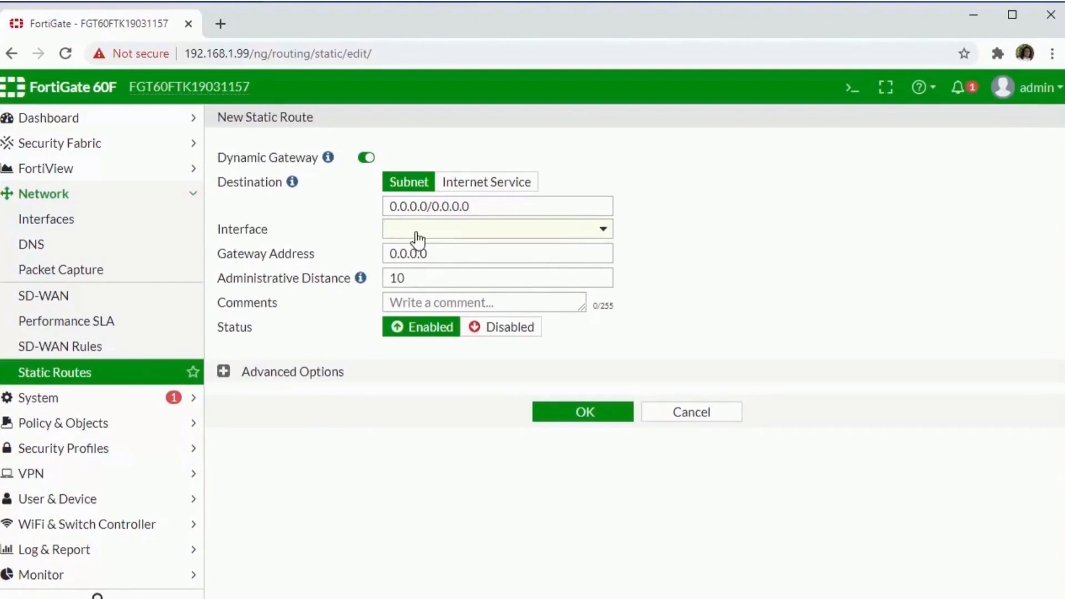
{"action": "left_click_drag", "start_coordinate": [429, 254], "coordinate": [357, 255]}
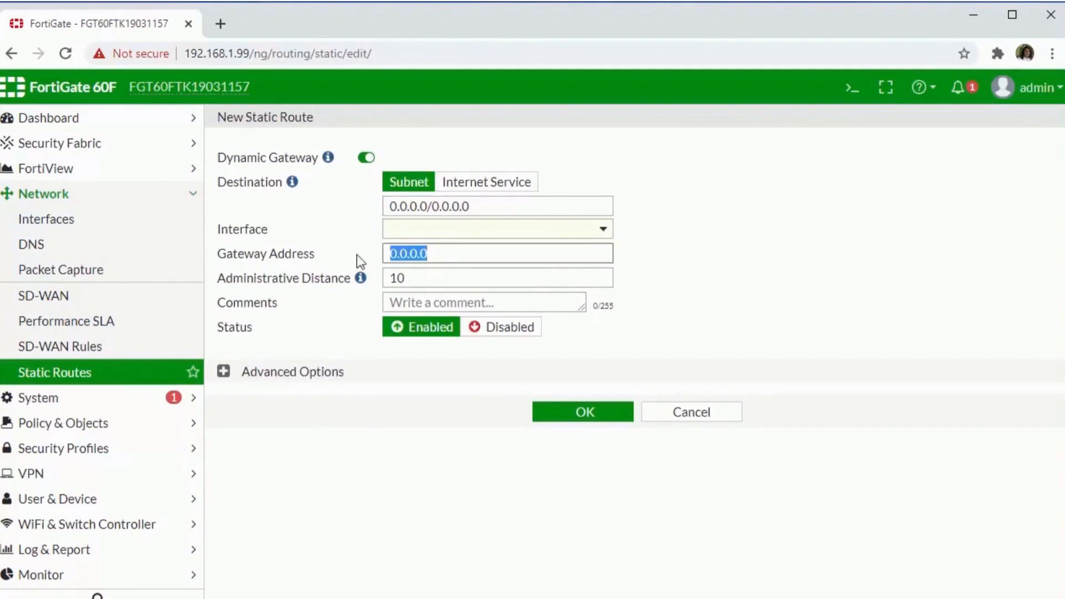
{"action": "type", "text": "10.10.120.1"}
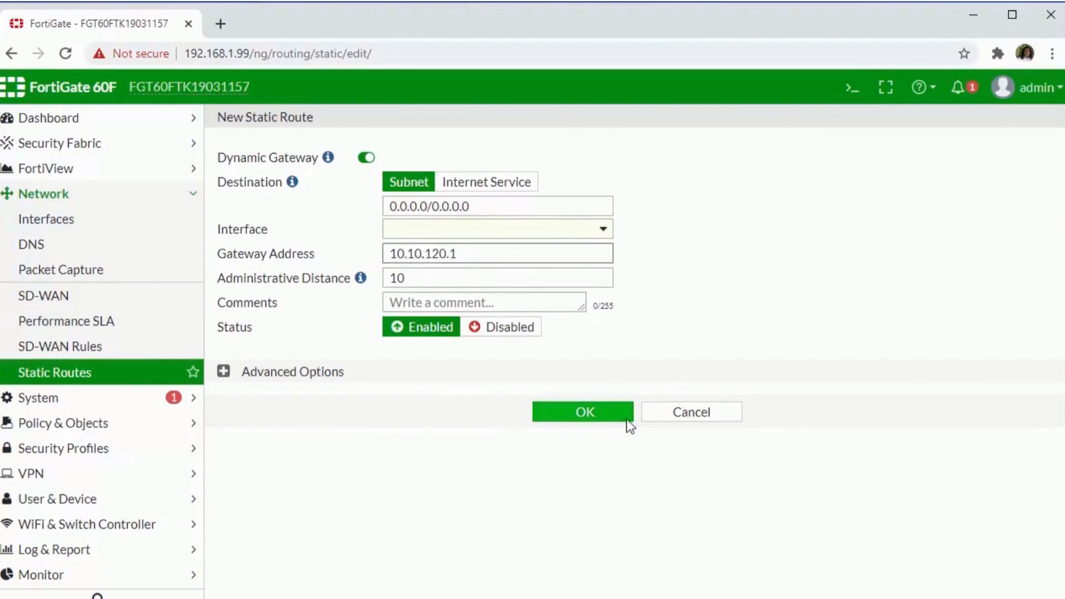
{"action": "left_click", "coordinate": [597, 236]}
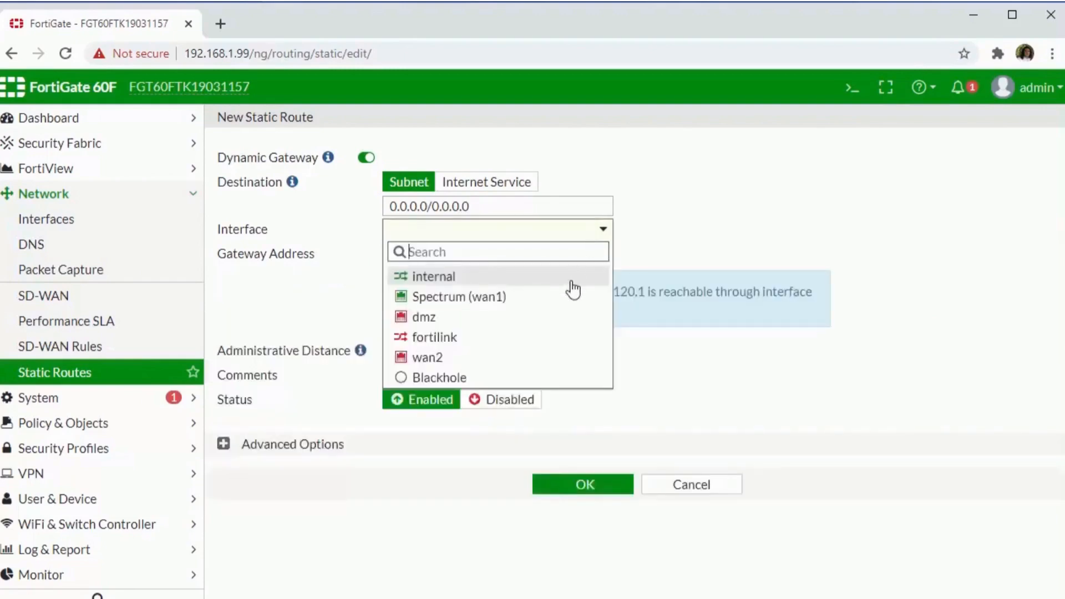
{"action": "mouse_move", "coordinate": [527, 299]}
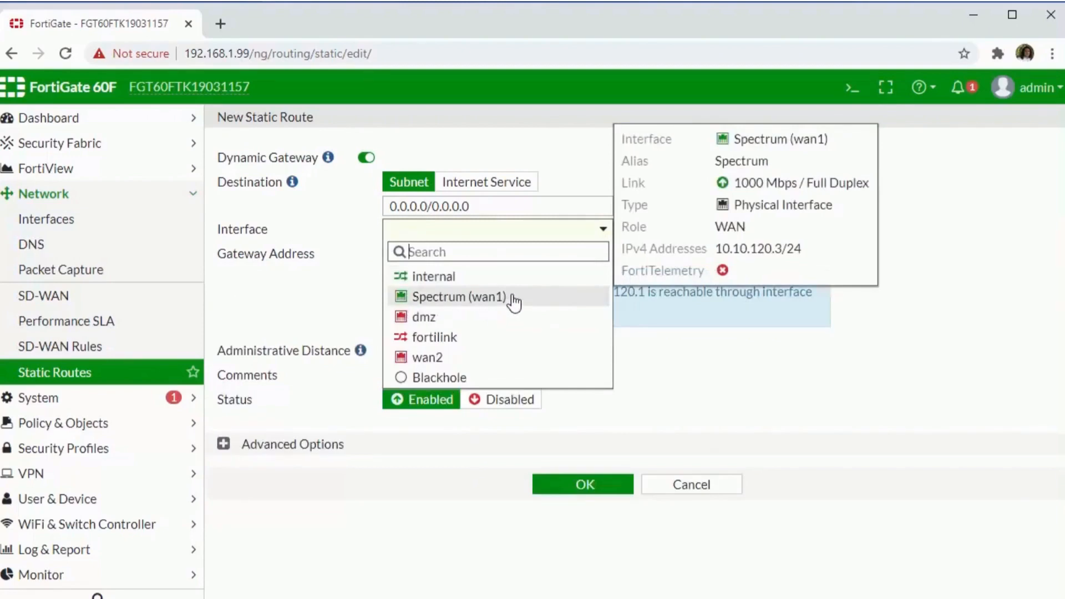
{"action": "left_click", "coordinate": [513, 299]}
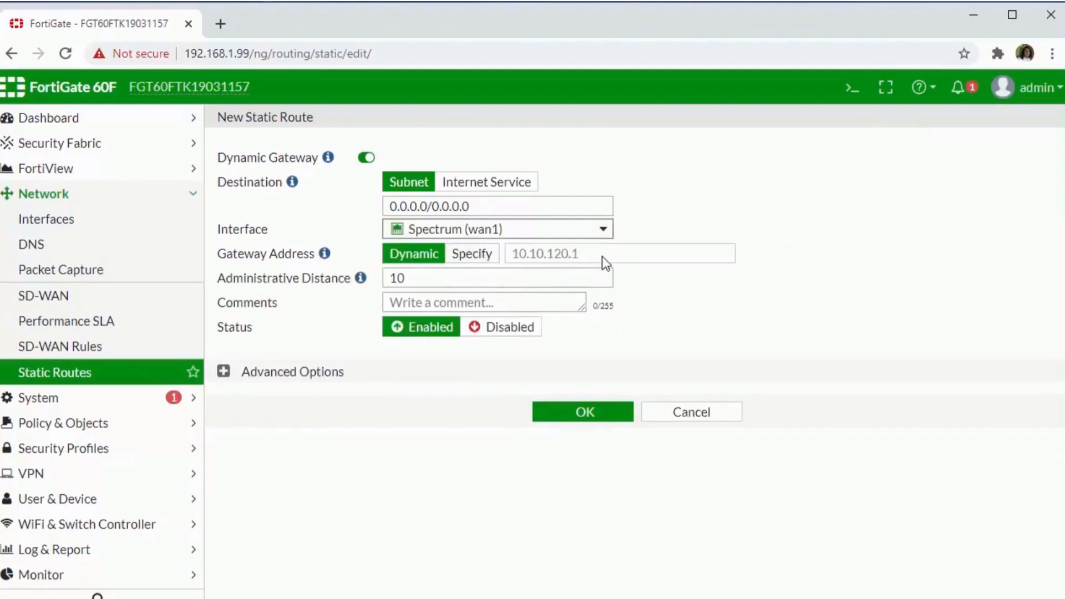
{"action": "left_click", "coordinate": [586, 417]}
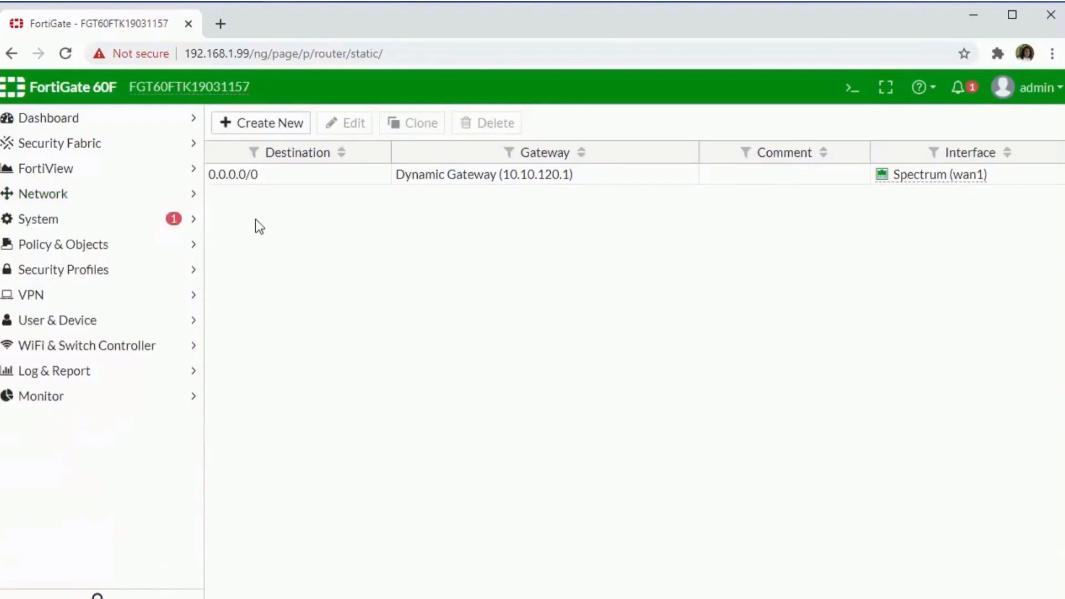
Open policy 1 (internal → Spectrum (wan1)) from the IPv4 Policy list for editing.
{"action": "left_click", "coordinate": [191, 248]}
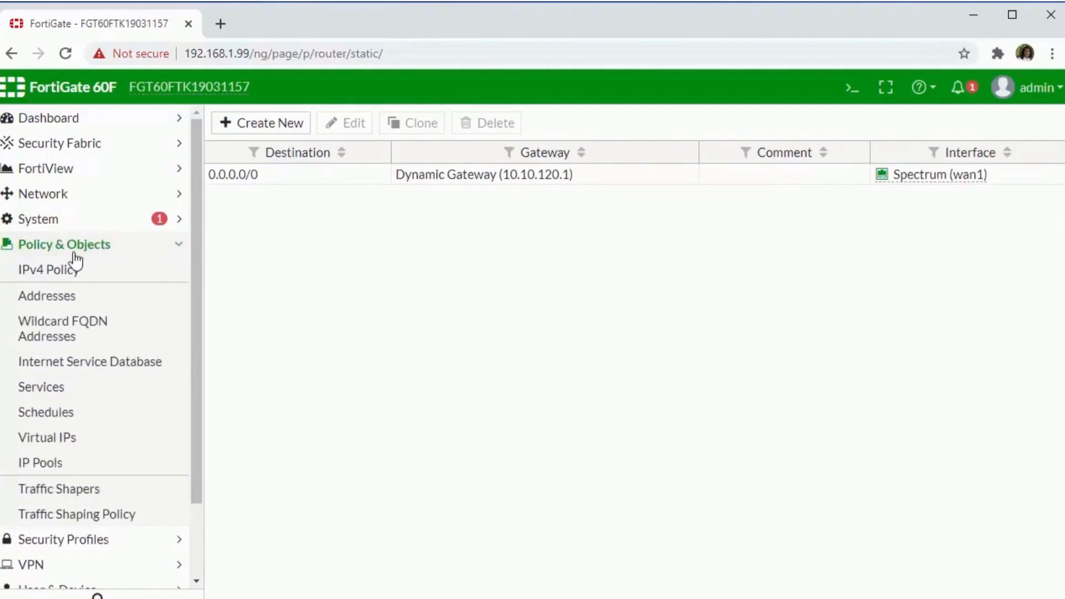
{"action": "left_click", "coordinate": [70, 280]}
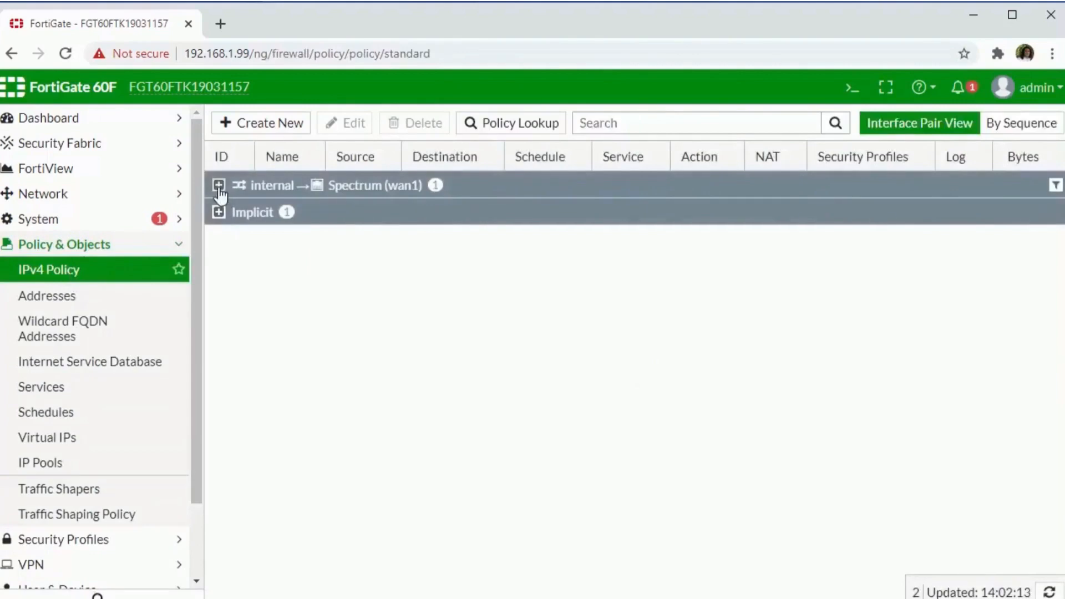
{"action": "left_click", "coordinate": [219, 185]}
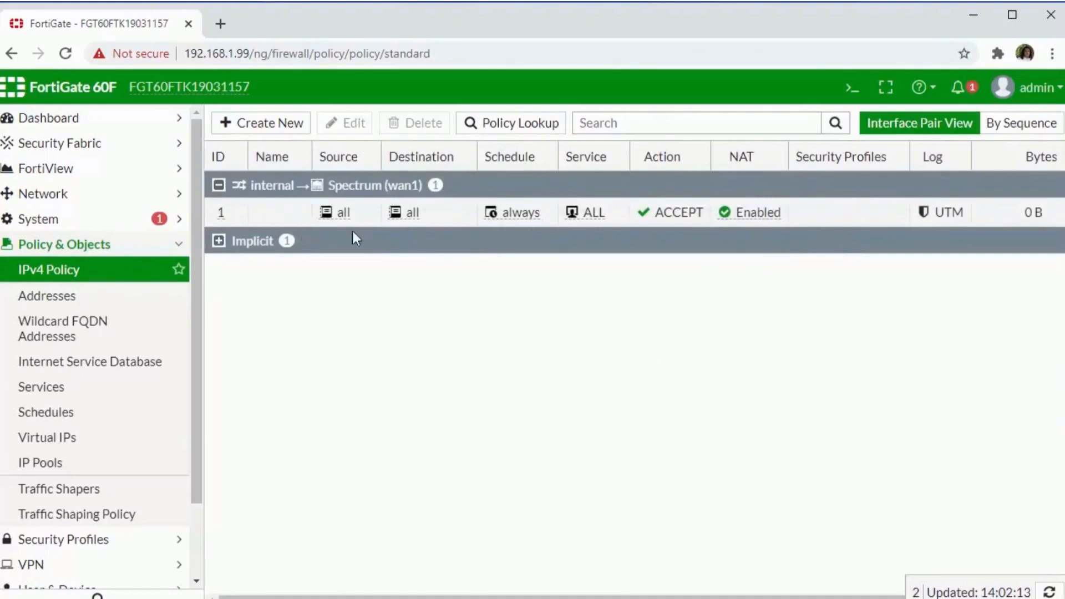
{"action": "double_click", "coordinate": [271, 214]}
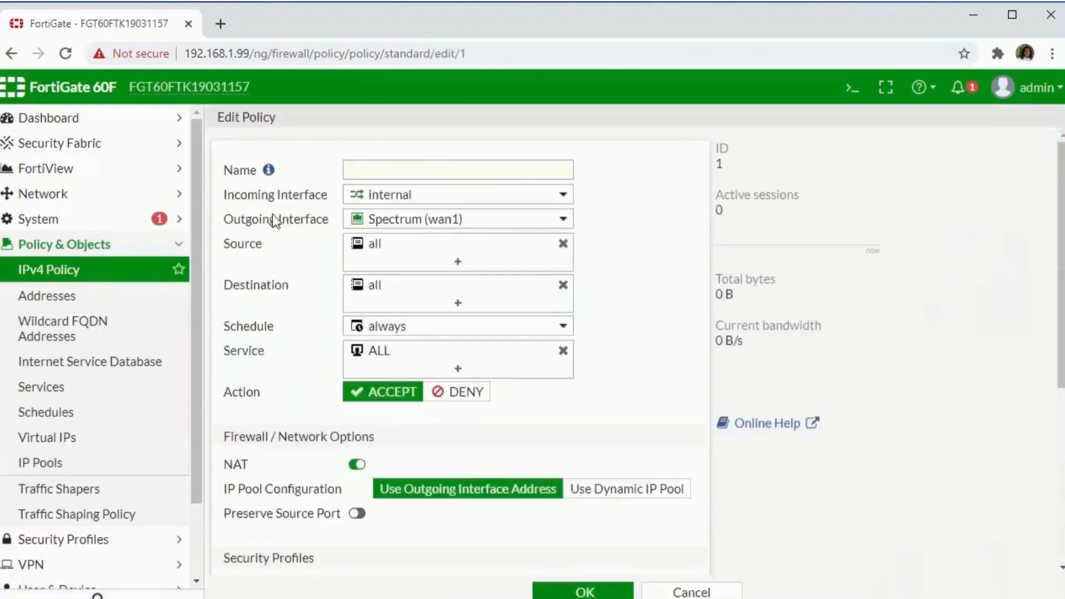
Enable AntiVirus, Web Filter, DNS Filter and Application Control on policy 1.
{"action": "scroll", "coordinate": [269, 288], "scroll_direction": "down", "scroll_amount": 5}
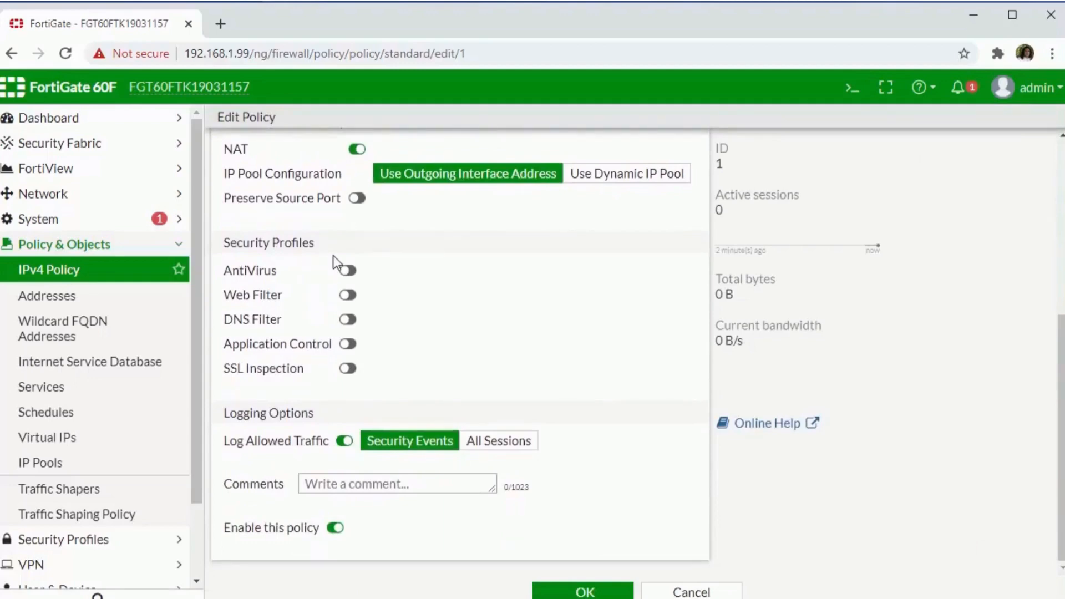
{"action": "left_click", "coordinate": [348, 270]}
{"action": "left_click", "coordinate": [348, 294]}
{"action": "left_click", "coordinate": [348, 320]}
{"action": "left_click", "coordinate": [348, 343]}
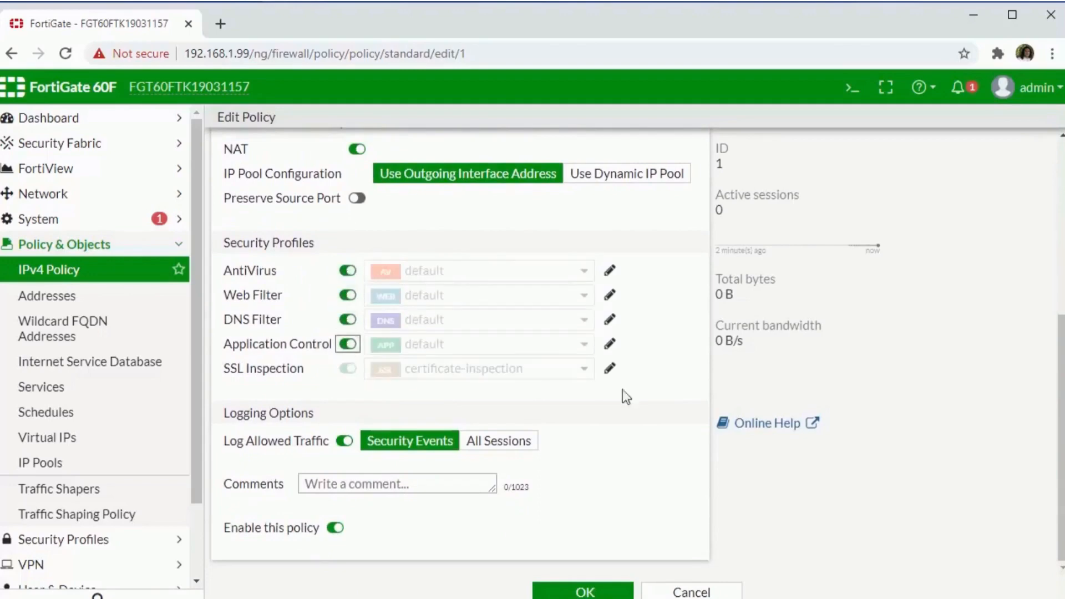
{"action": "mouse_move", "coordinate": [493, 298]}
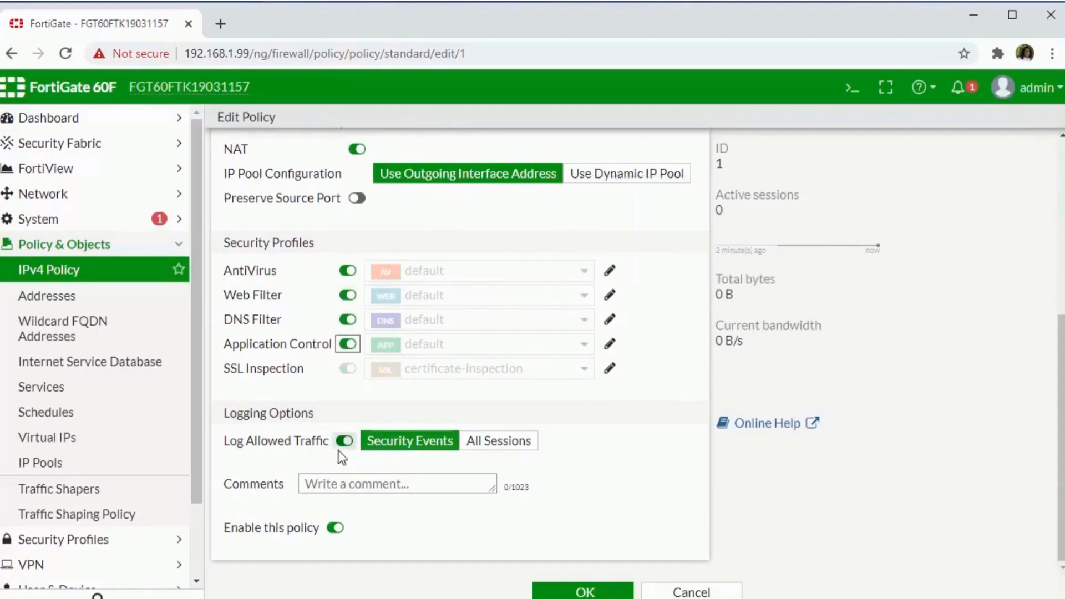
Name the policy 'Default Allow' and save it.
{"action": "scroll", "coordinate": [338, 444], "scroll_direction": "up", "scroll_amount": 6}
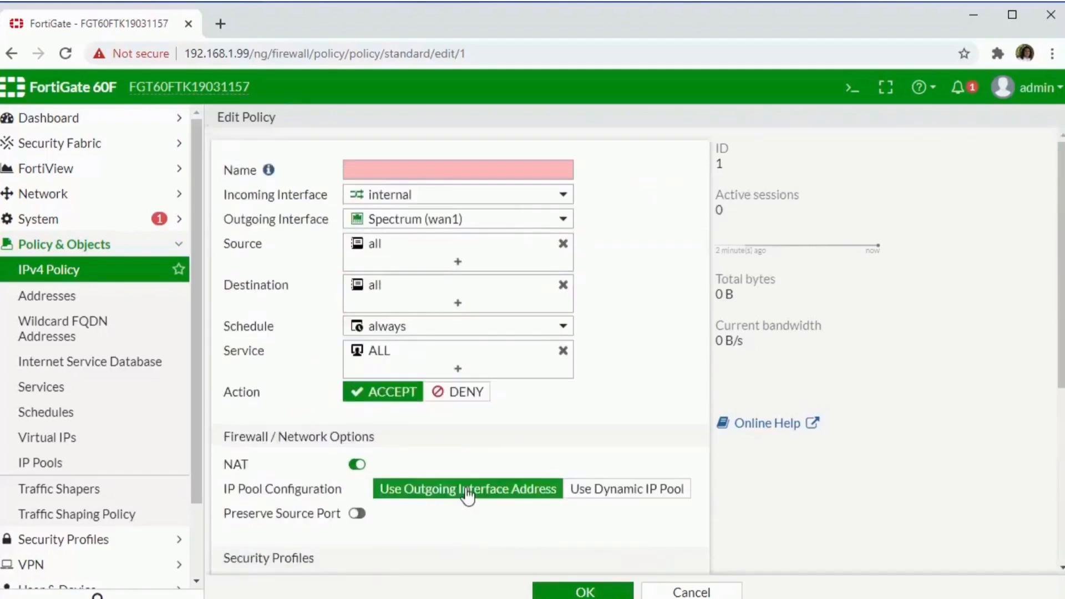
{"action": "left_click", "coordinate": [437, 169]}
{"action": "type", "text": "Def"}
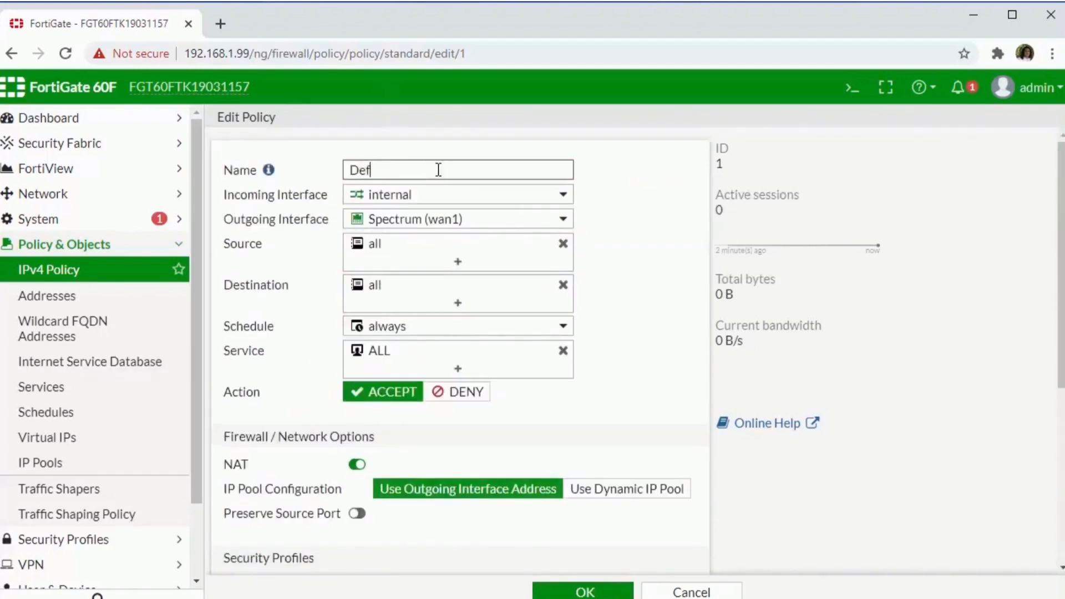
{"action": "type", "text": "ault Allow"}
{"action": "left_click", "coordinate": [438, 170]}
{"action": "left_click", "coordinate": [609, 592]}
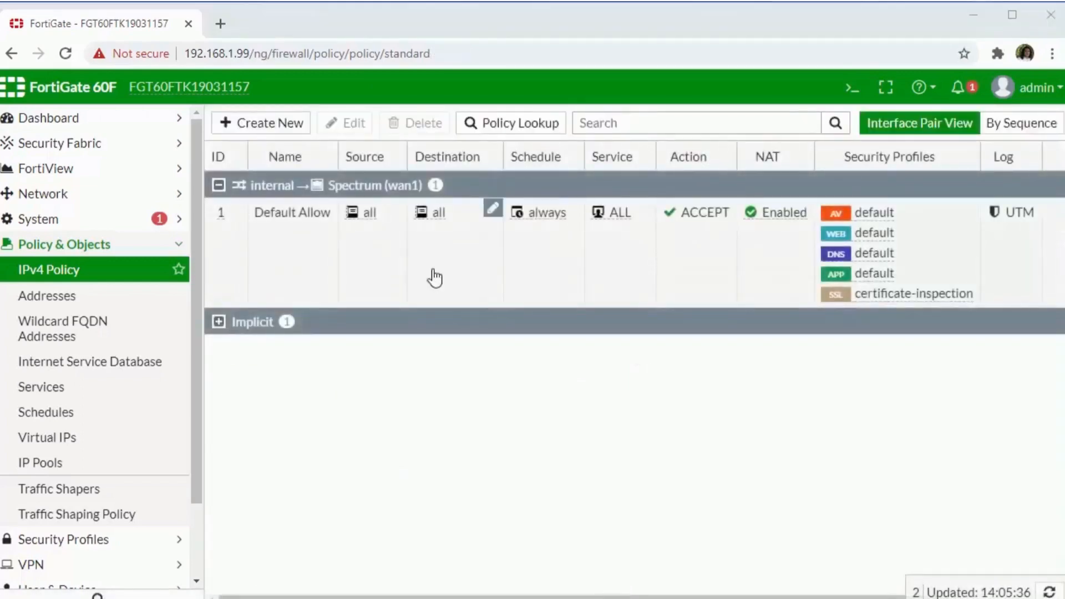